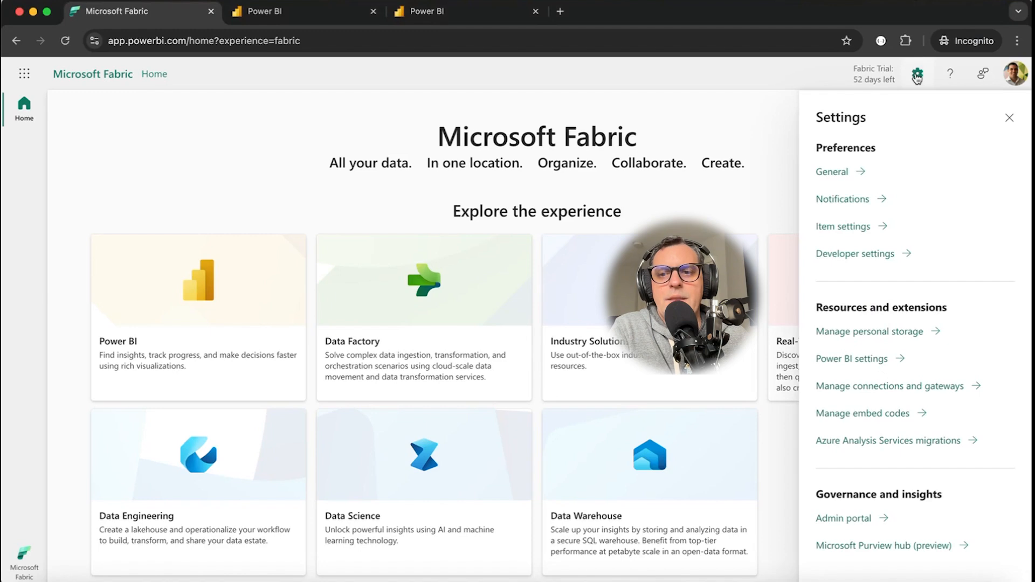
# In the admin portal's tag management, create the organization tags Finance, Confidential and 2025Budget.
pyautogui.click(845, 518)
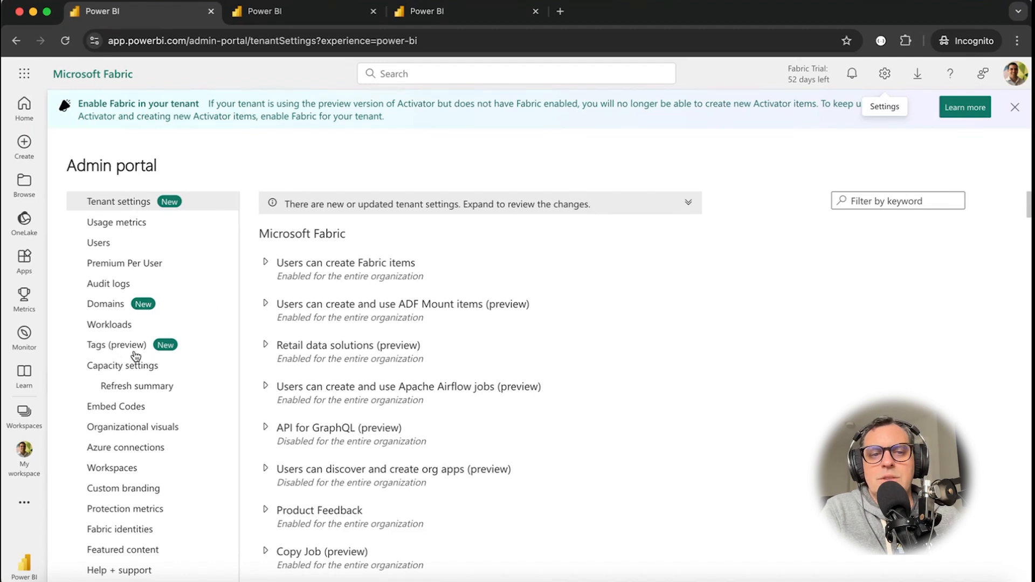
pyautogui.click(109, 347)
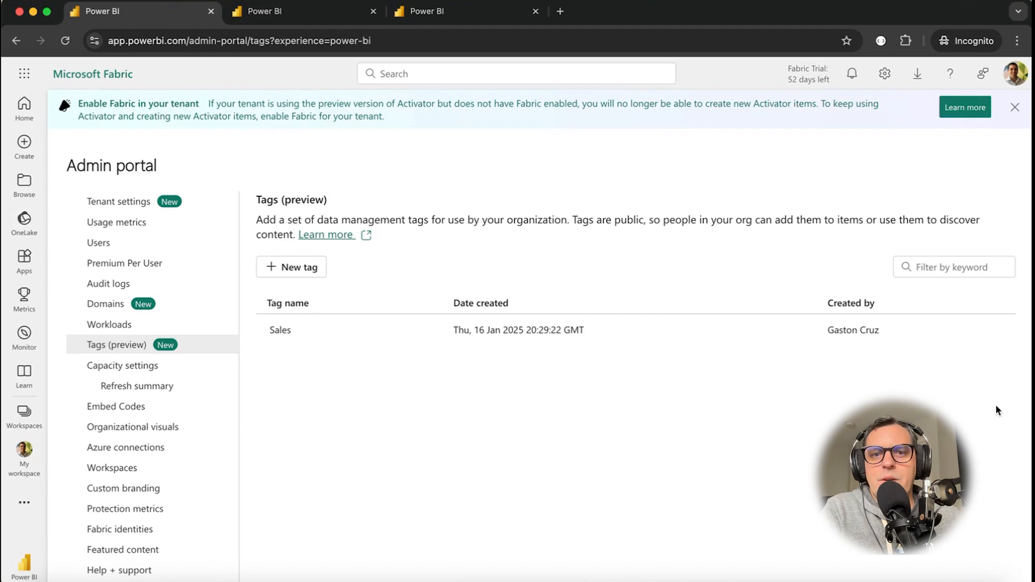
pyautogui.click(279, 272)
pyautogui.write('Finance, ')
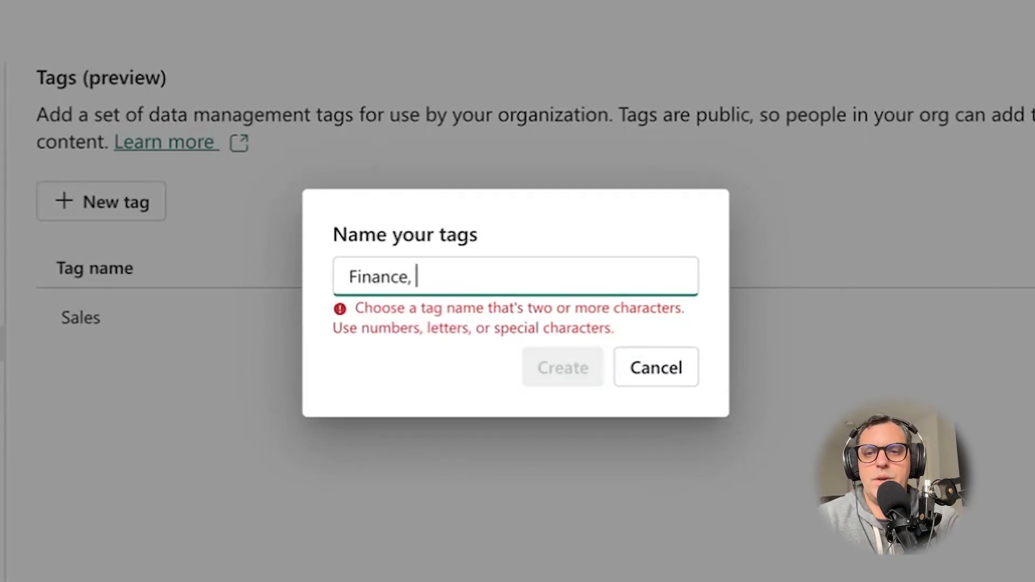
pyautogui.write('Confidential, ')
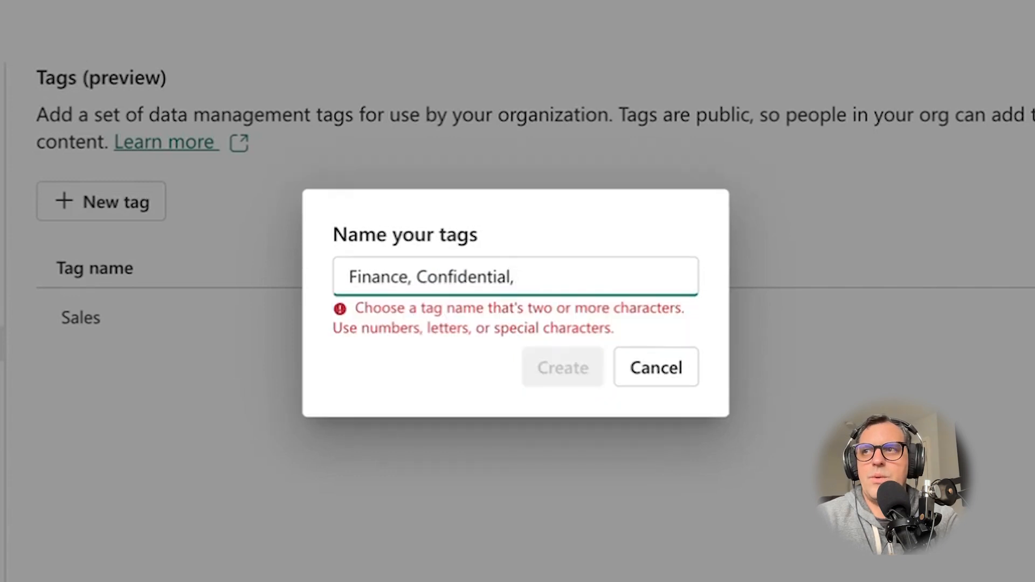
pyautogui.write('202')
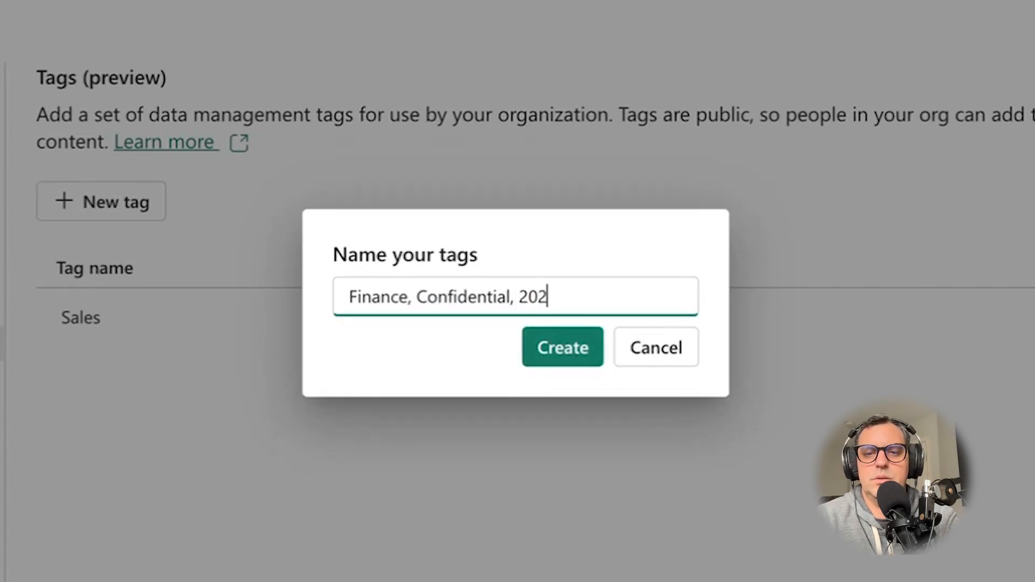
pyautogui.write('5Budget')
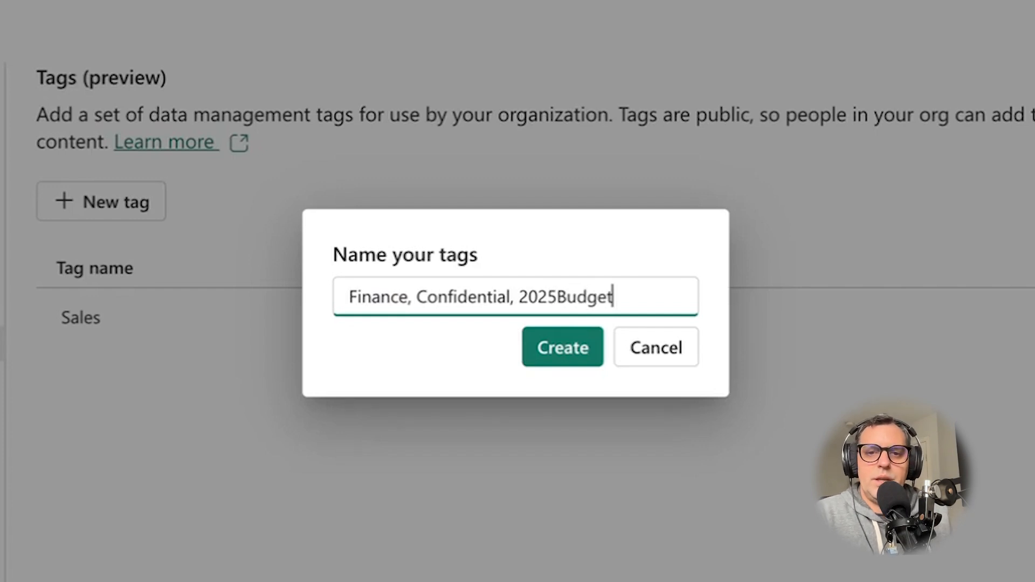
pyautogui.click(550, 349)
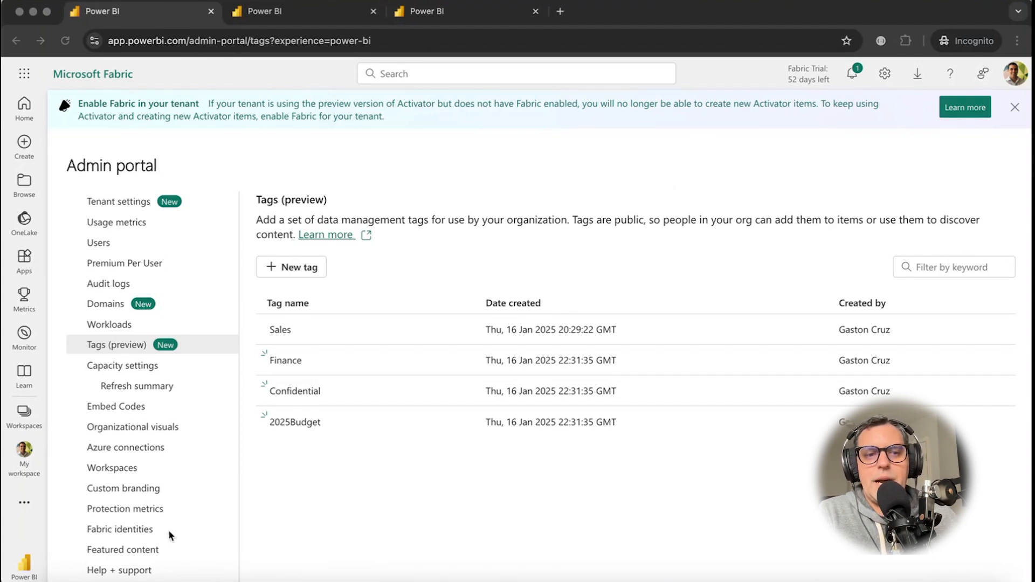
# Open the PowerMates workspace and check which tags are applied to its listed items.
pyautogui.click(28, 418)
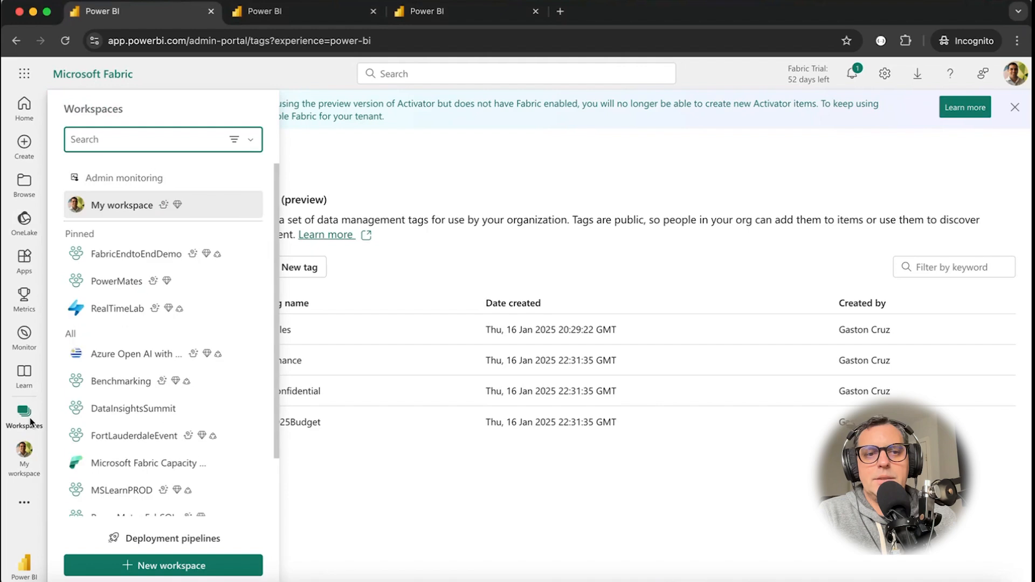
pyautogui.click(117, 289)
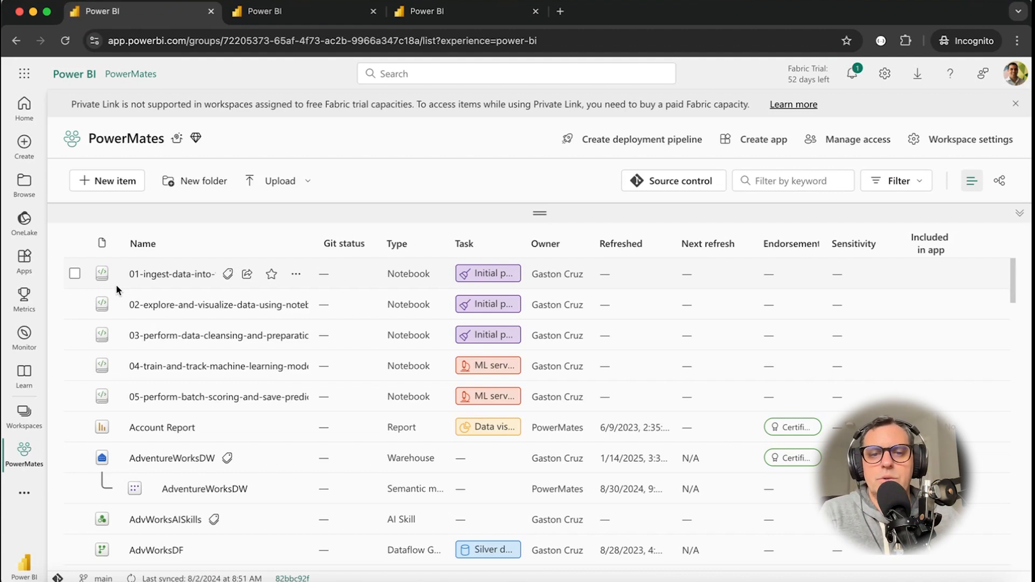
pyautogui.scroll(-3, 280, 367)
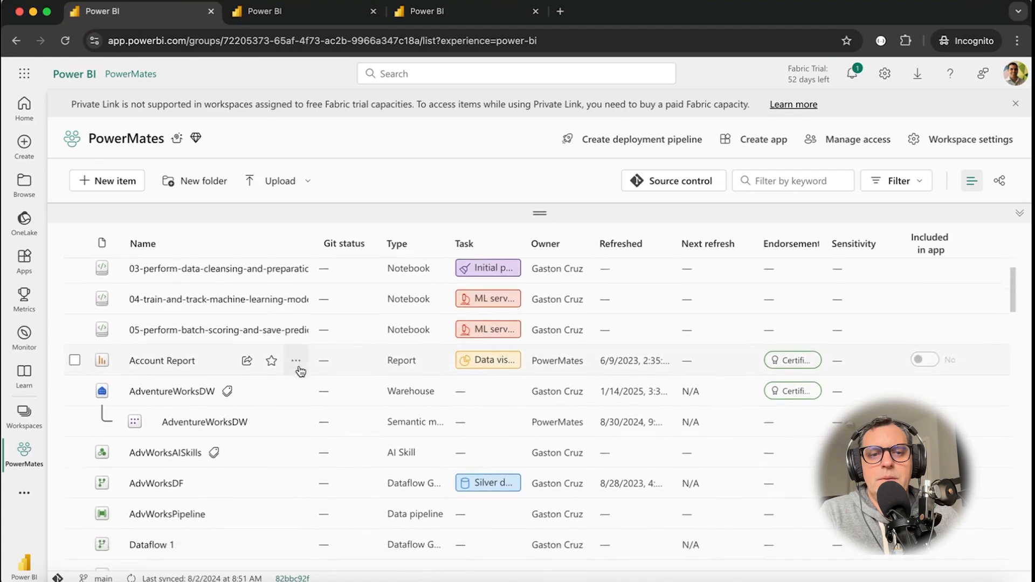
pyautogui.moveTo(227, 374)
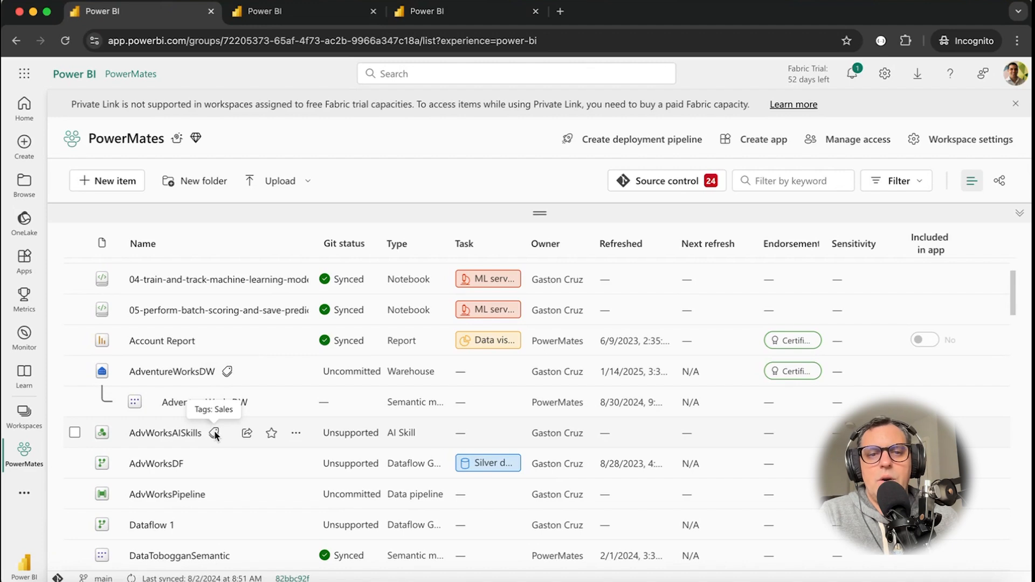
pyautogui.scroll(3, 214, 431)
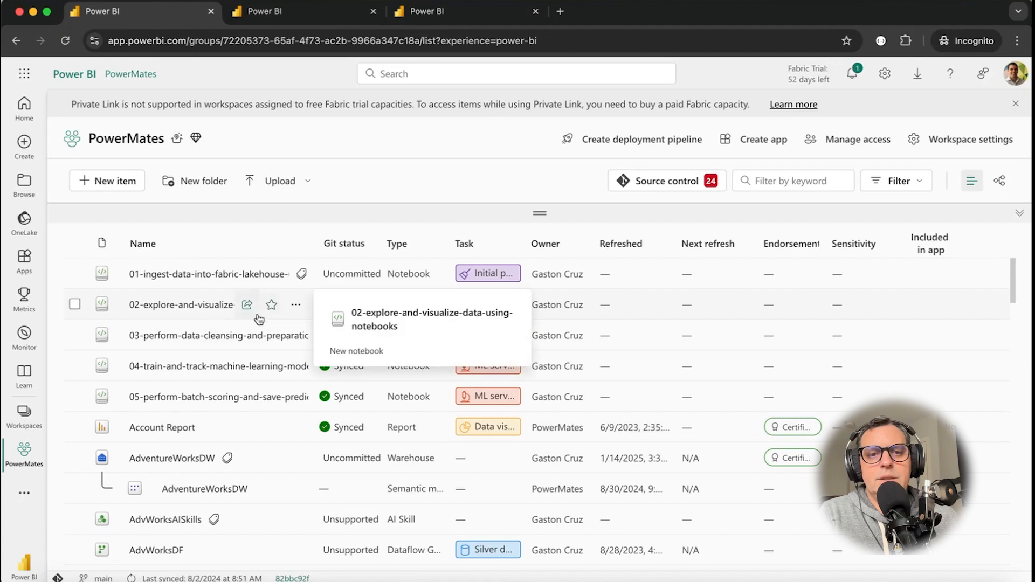
# Apply the Finance tag to the notebook 02-explore-and-visualize-data-using-notebooks and close its settings.
pyautogui.click(295, 306)
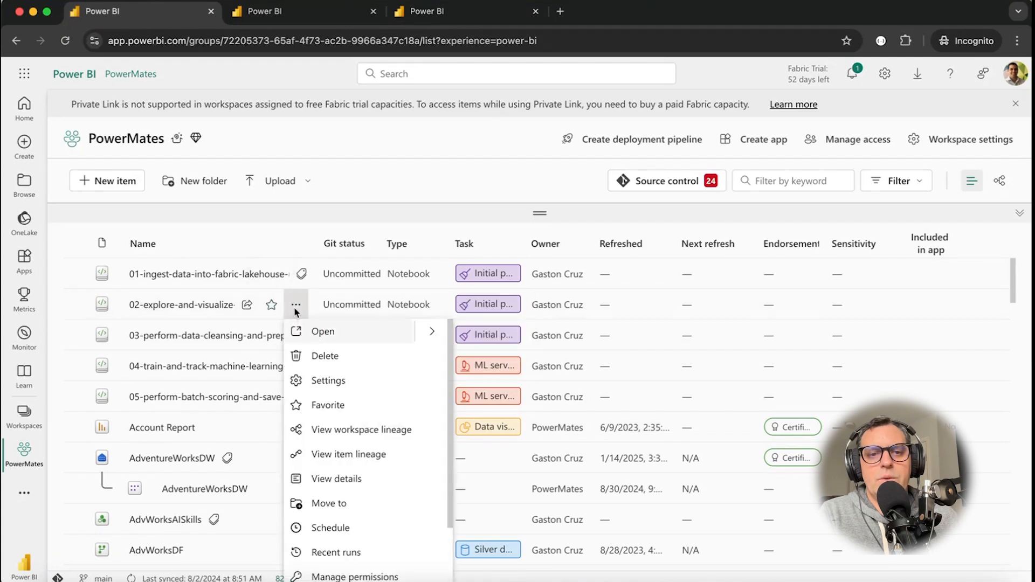
pyautogui.click(319, 383)
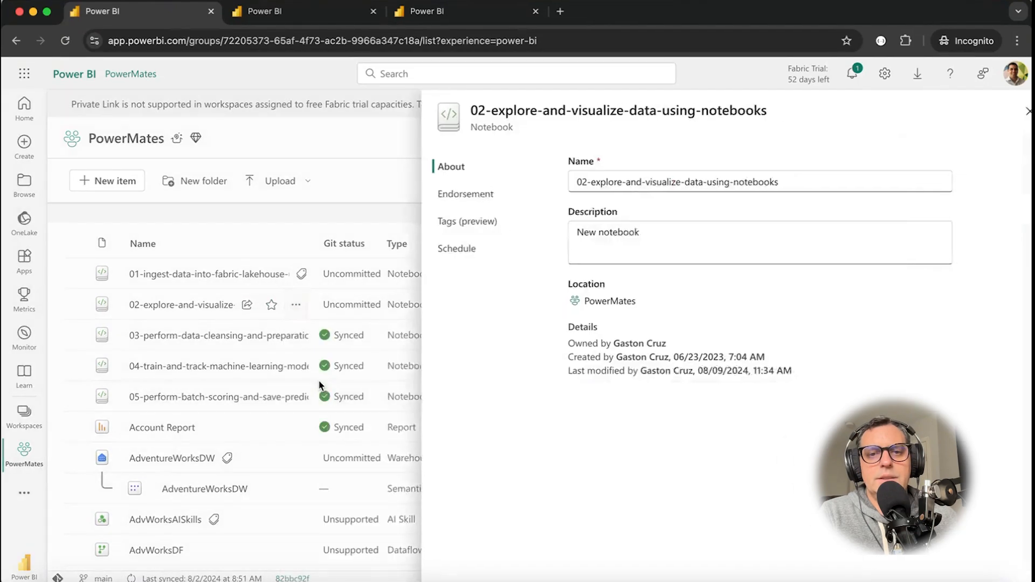
pyautogui.click(447, 221)
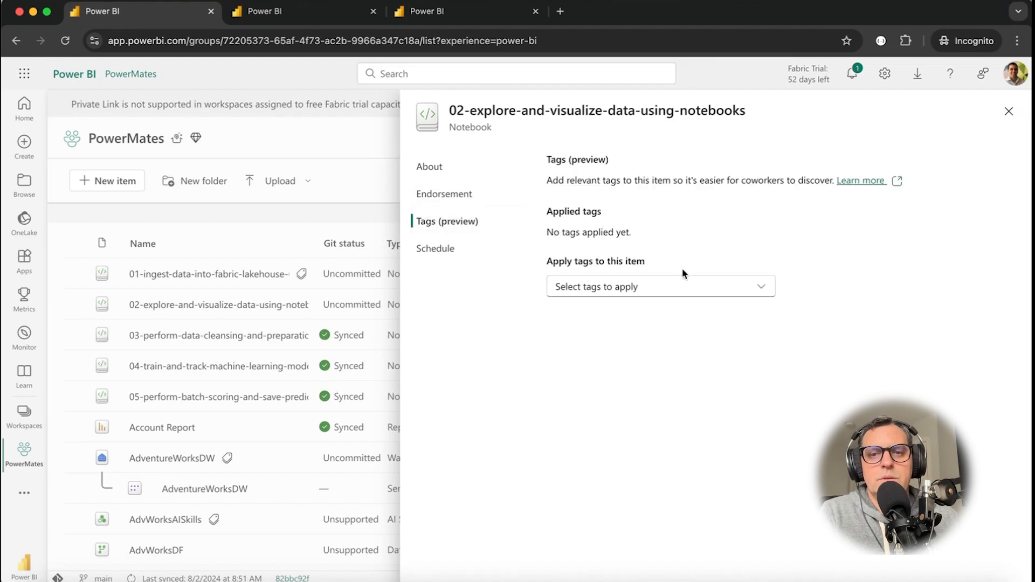
pyautogui.click(721, 287)
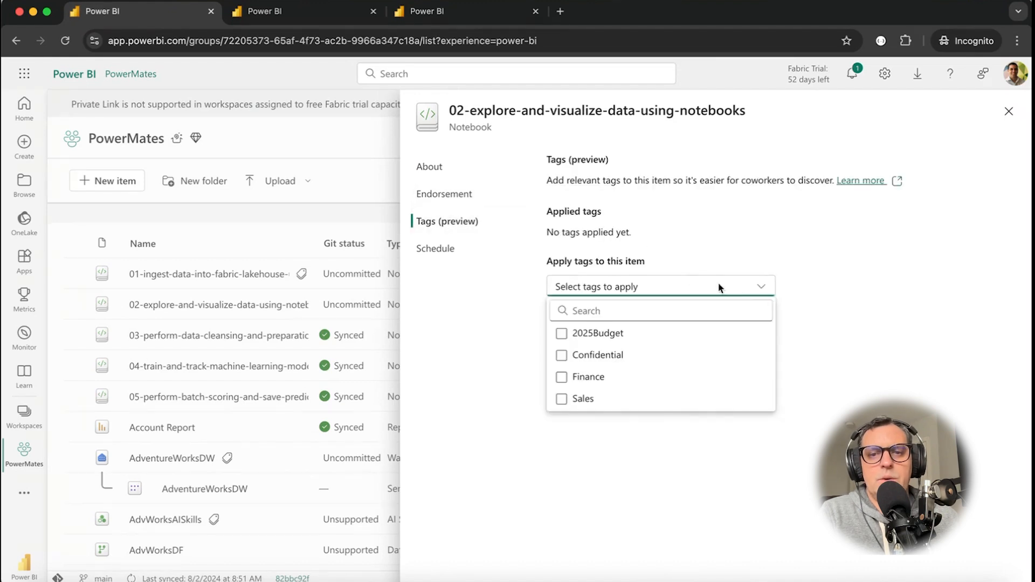
pyautogui.click(563, 377)
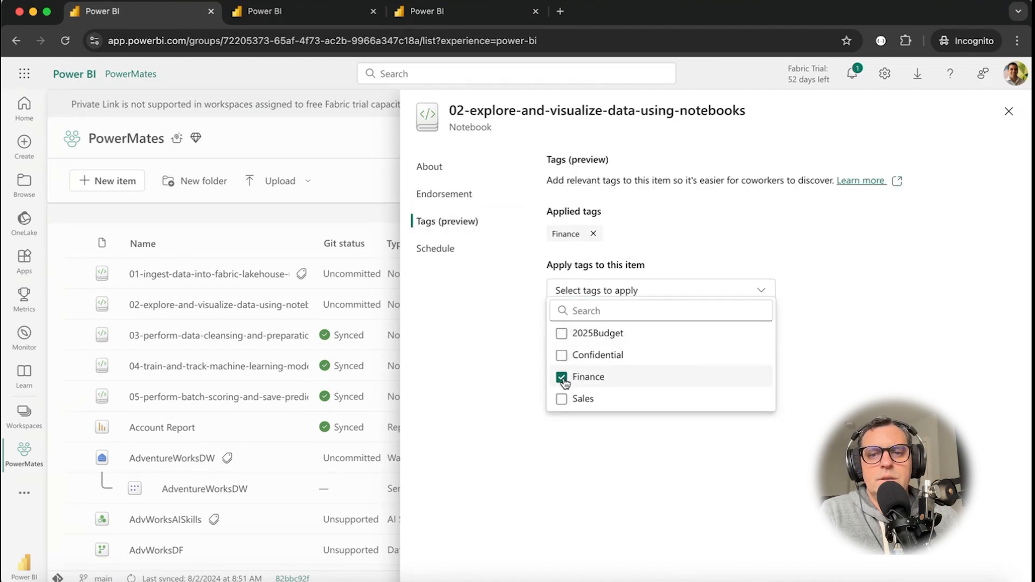
pyautogui.click(868, 399)
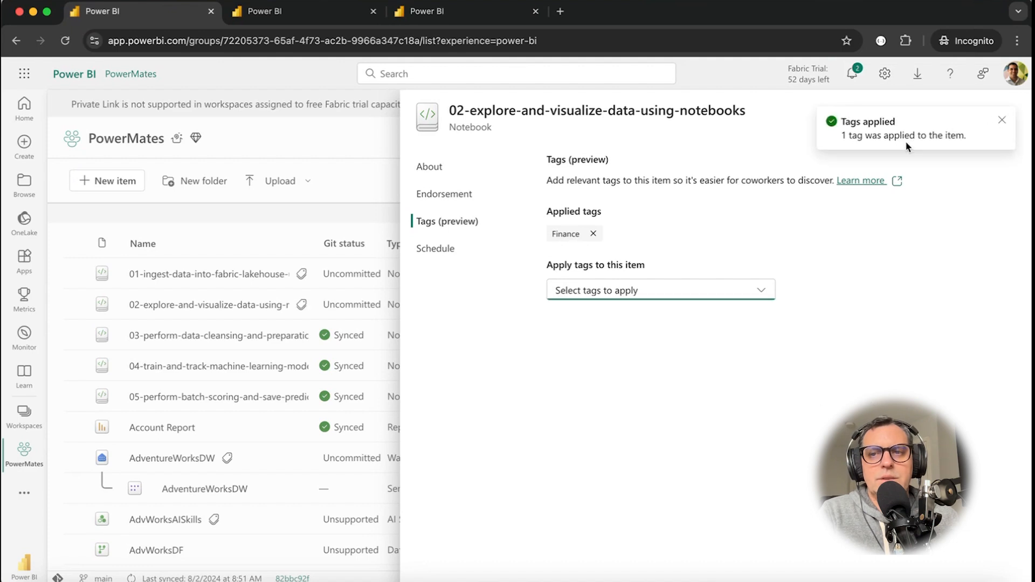
pyautogui.click(1001, 121)
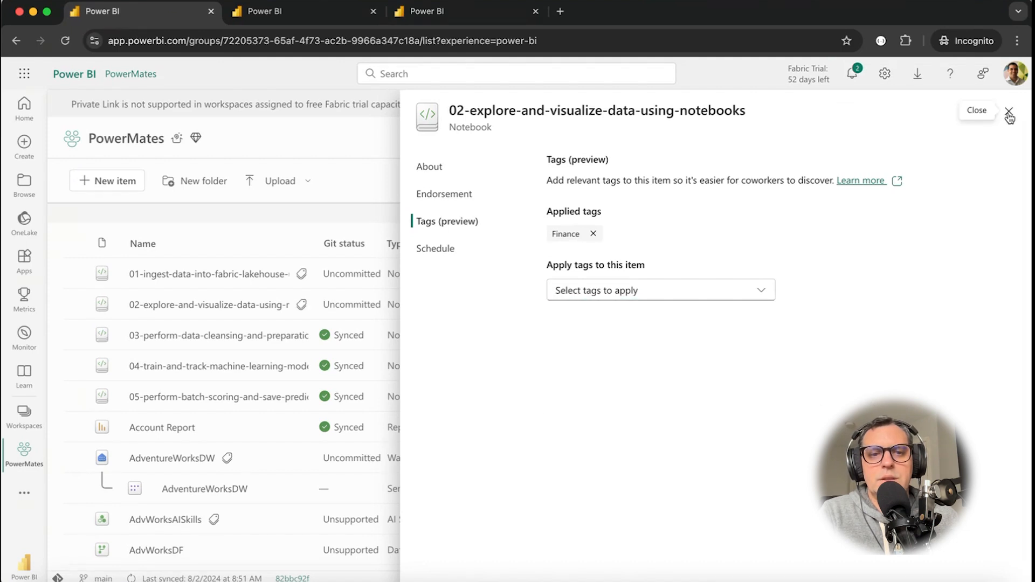
pyautogui.click(1008, 112)
# Apply the 2025Budget tag to the Account Report in its settings and save the change.
pyautogui.scroll(-1, 257, 407)
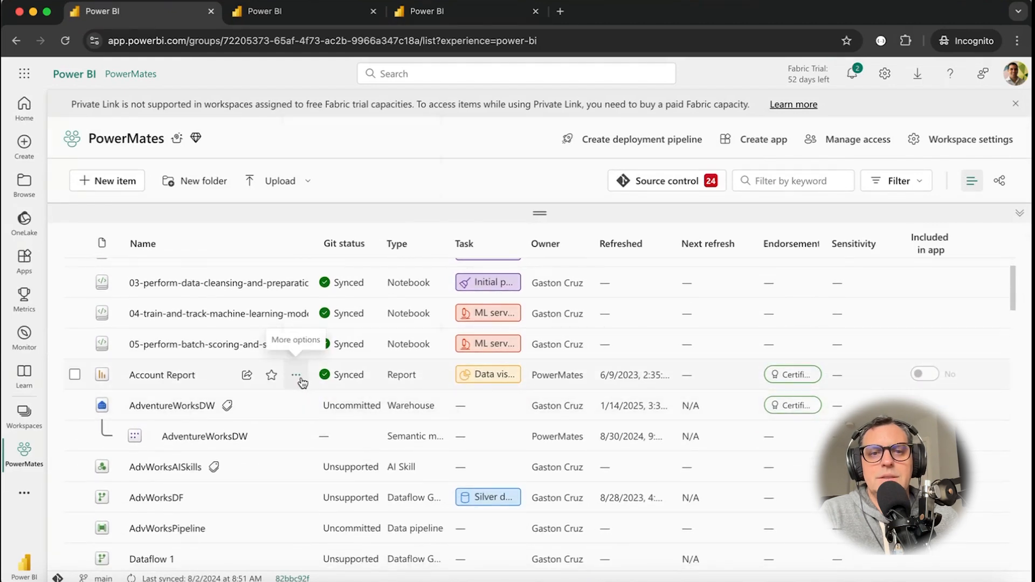
pyautogui.click(303, 381)
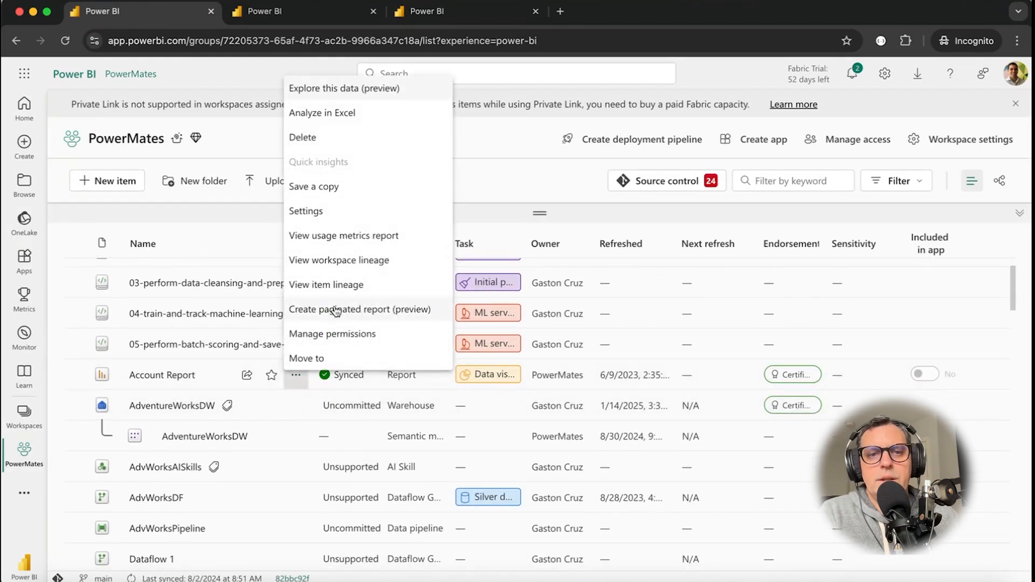
pyautogui.click(330, 214)
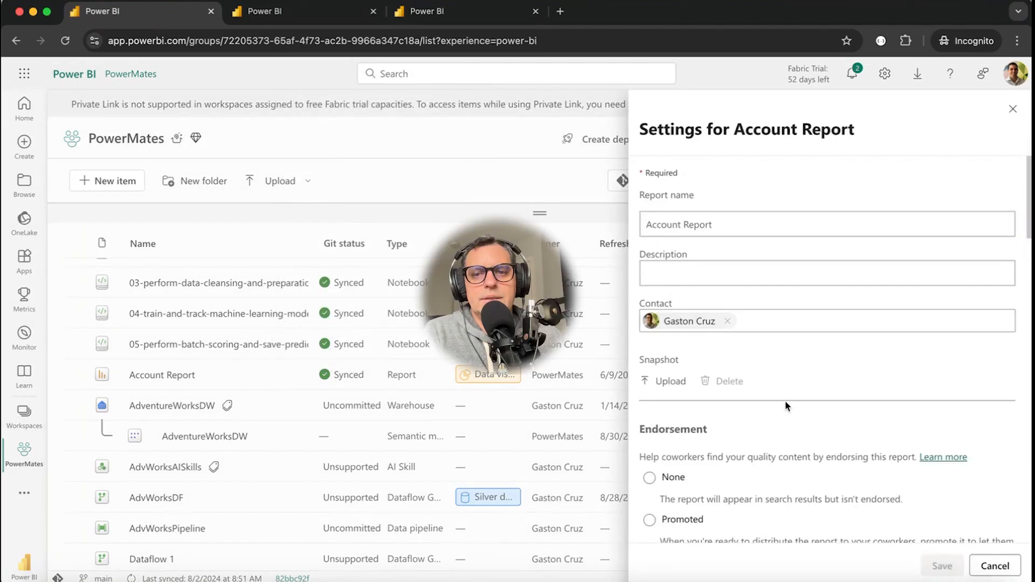
pyautogui.scroll(-2, 847, 441)
pyautogui.scroll(-6, 847, 440)
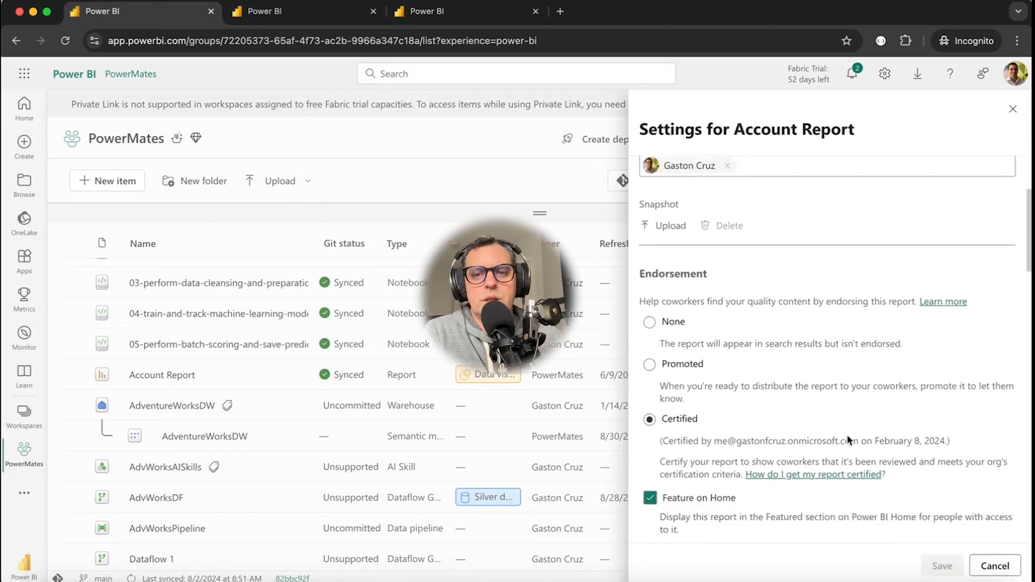
pyautogui.scroll(-7, 847, 440)
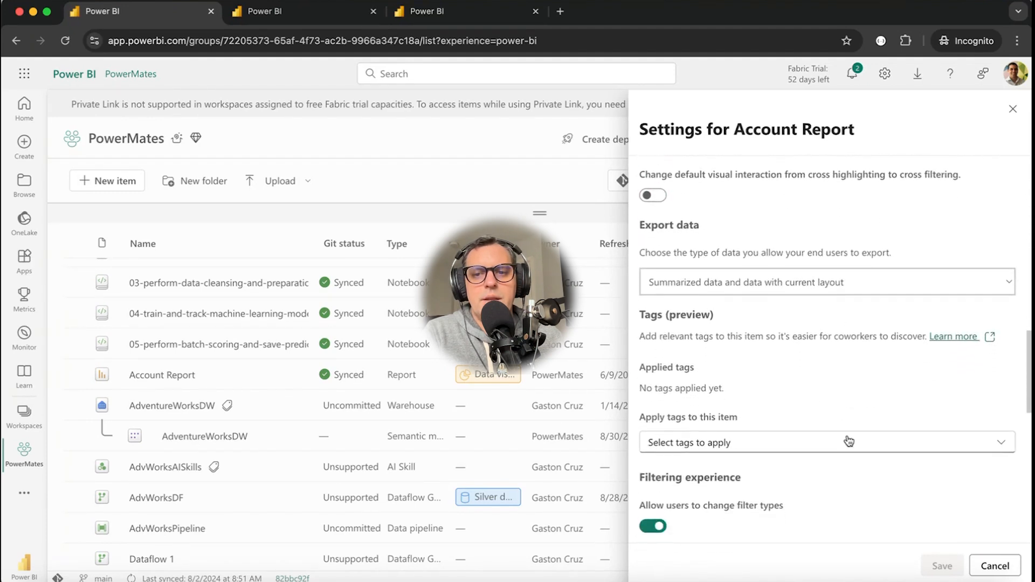
pyautogui.click(827, 444)
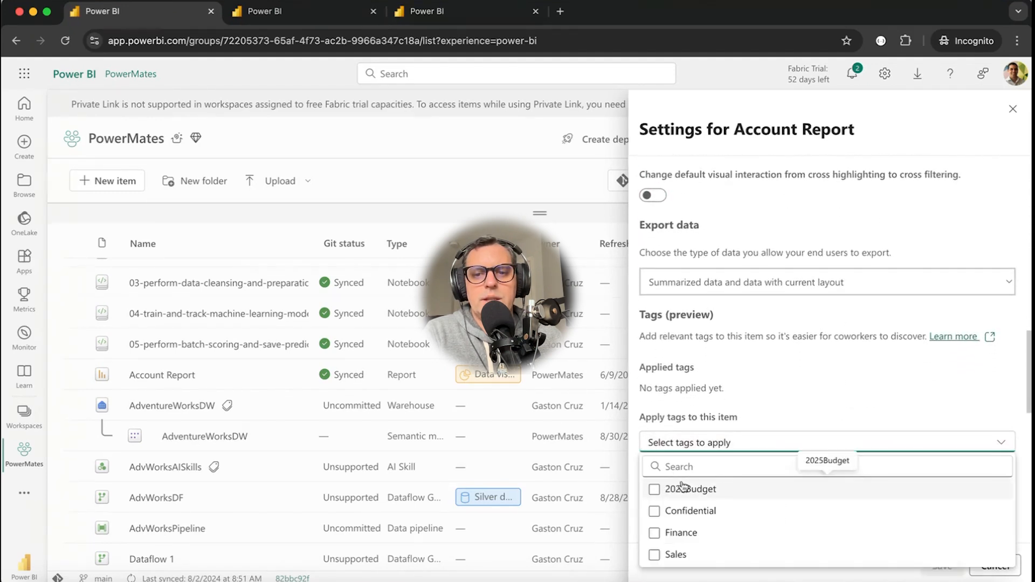
pyautogui.click(655, 490)
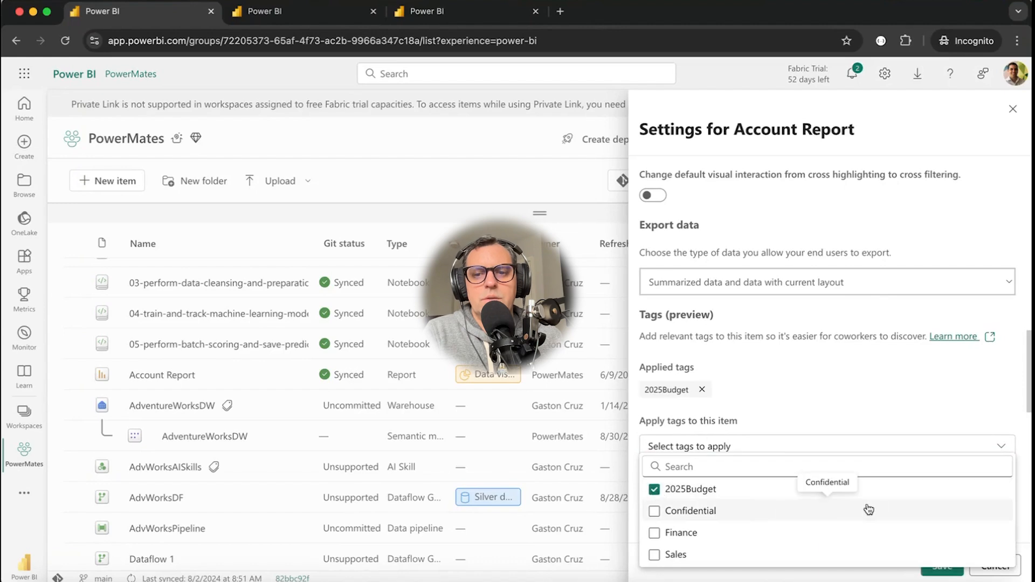
pyautogui.click(941, 574)
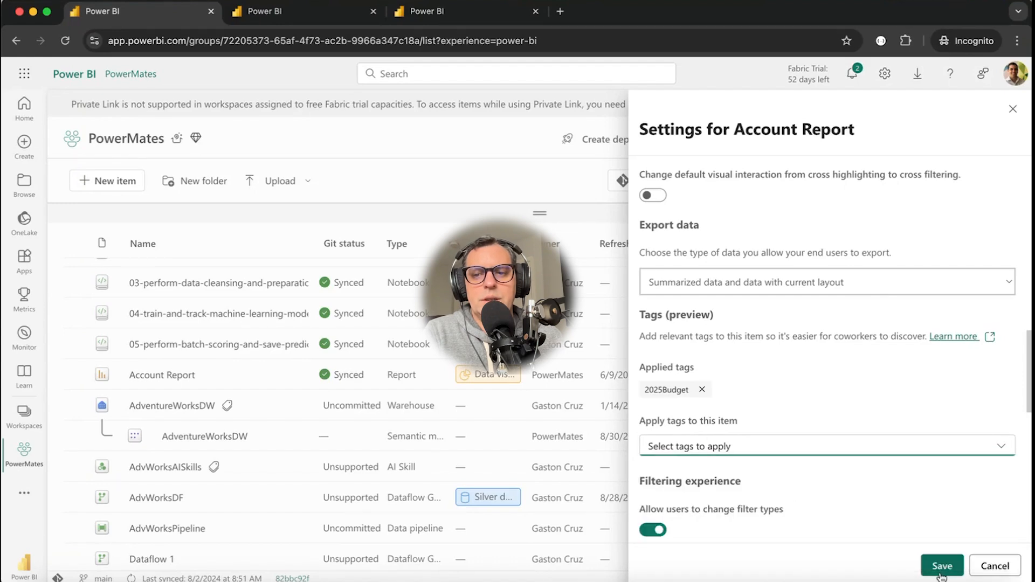
pyautogui.click(941, 566)
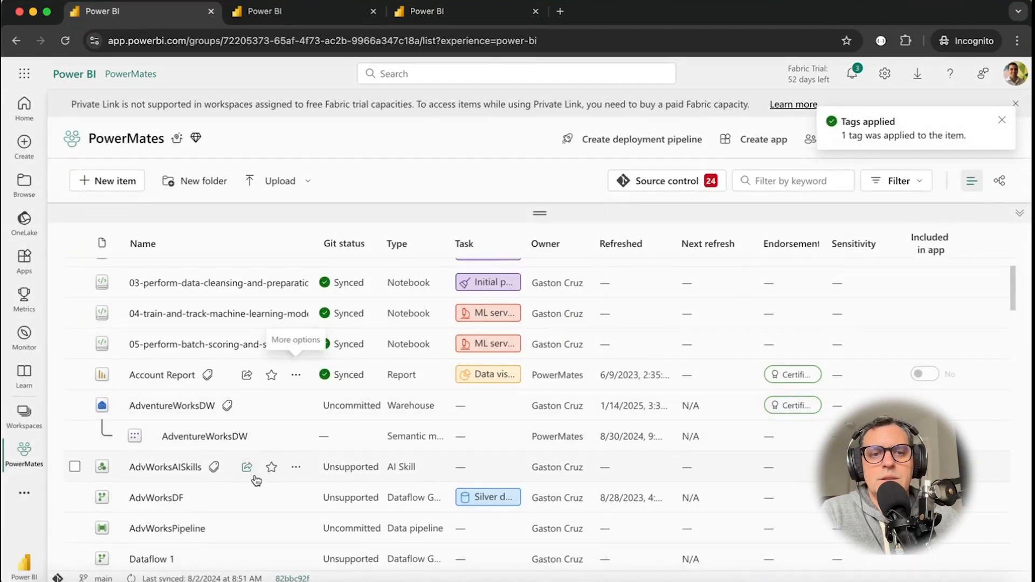
# Apply the Finance tag to the dataflow AdvWorksDF in its settings.
pyautogui.scroll(-1, 255, 479)
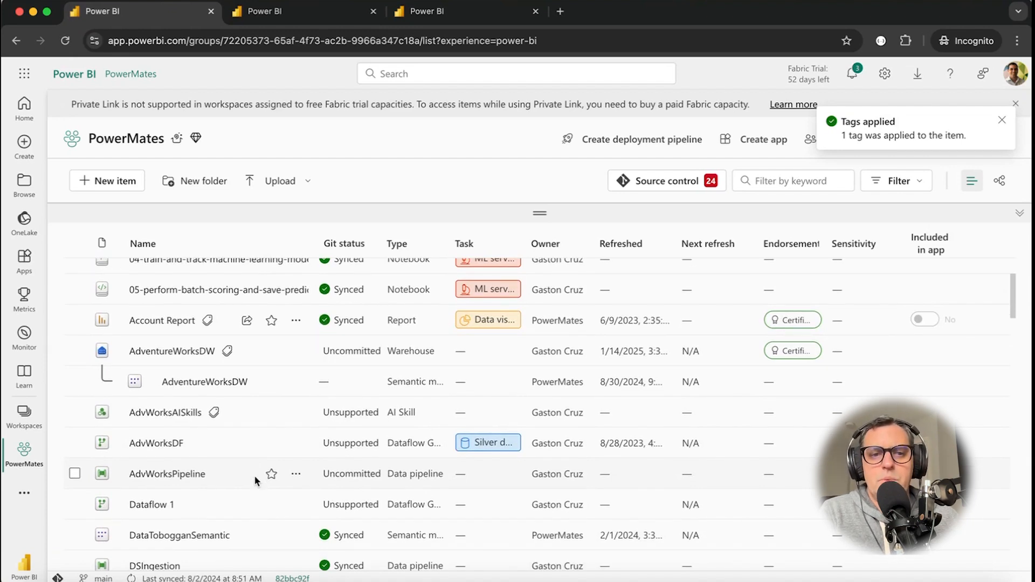
pyautogui.scroll(-1, 255, 479)
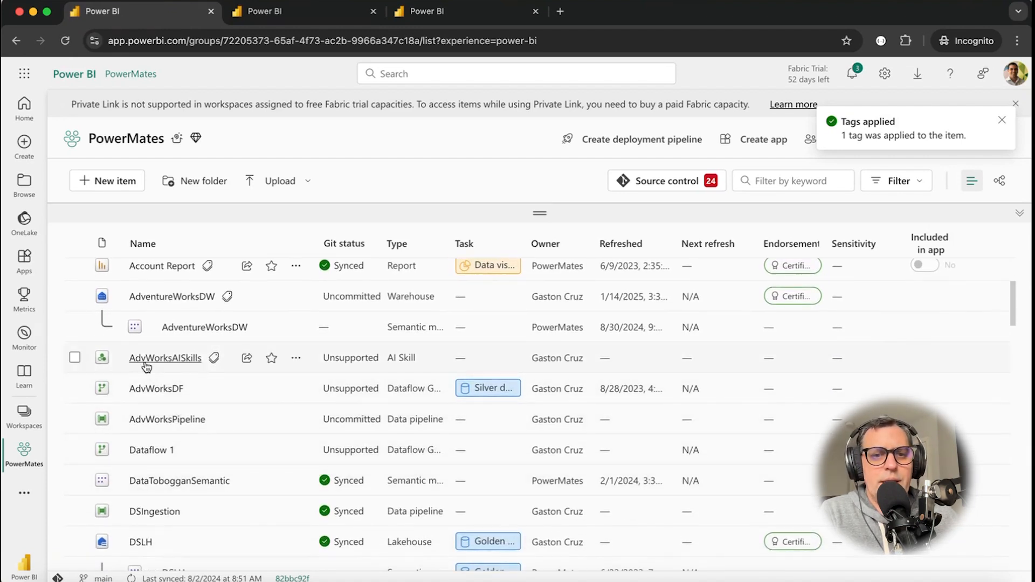
pyautogui.moveTo(216, 358)
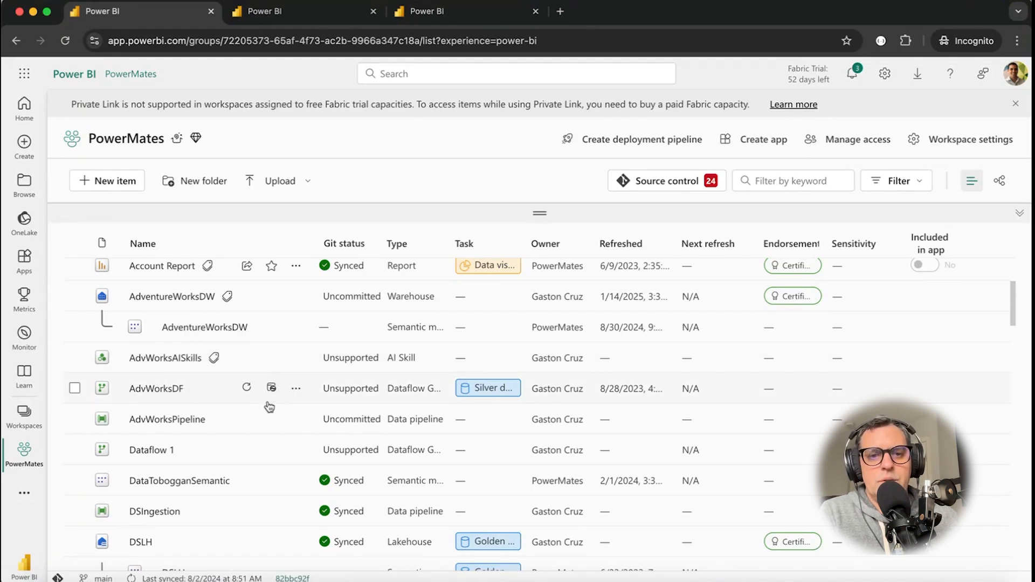
pyautogui.click(297, 390)
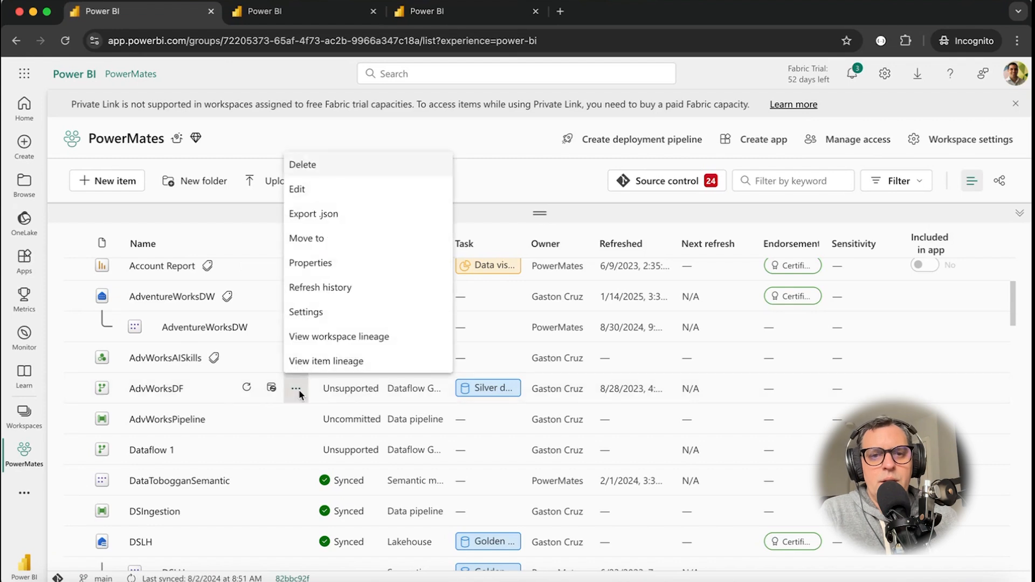
pyautogui.click(320, 312)
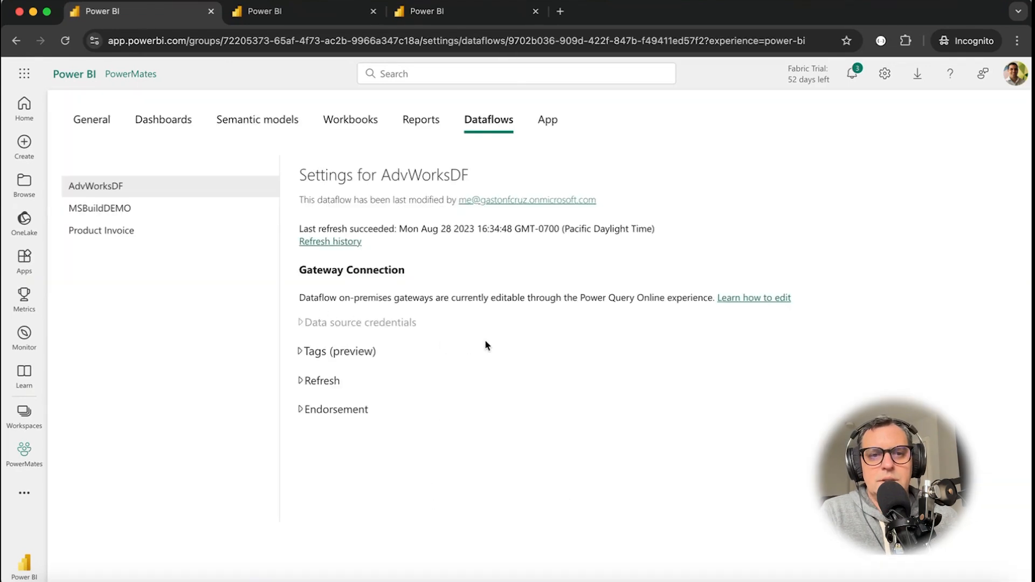
pyautogui.click(301, 352)
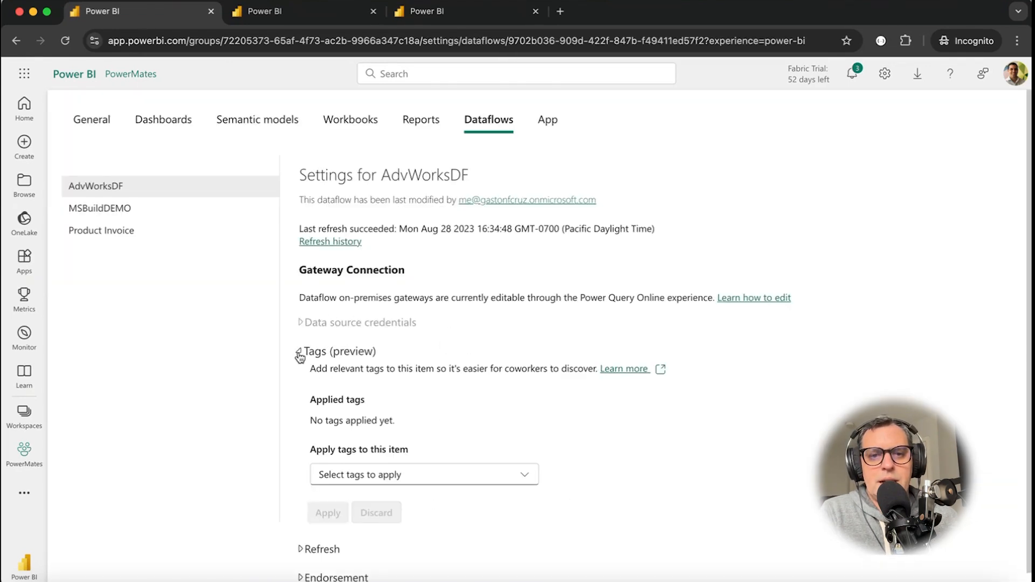
pyautogui.click(499, 475)
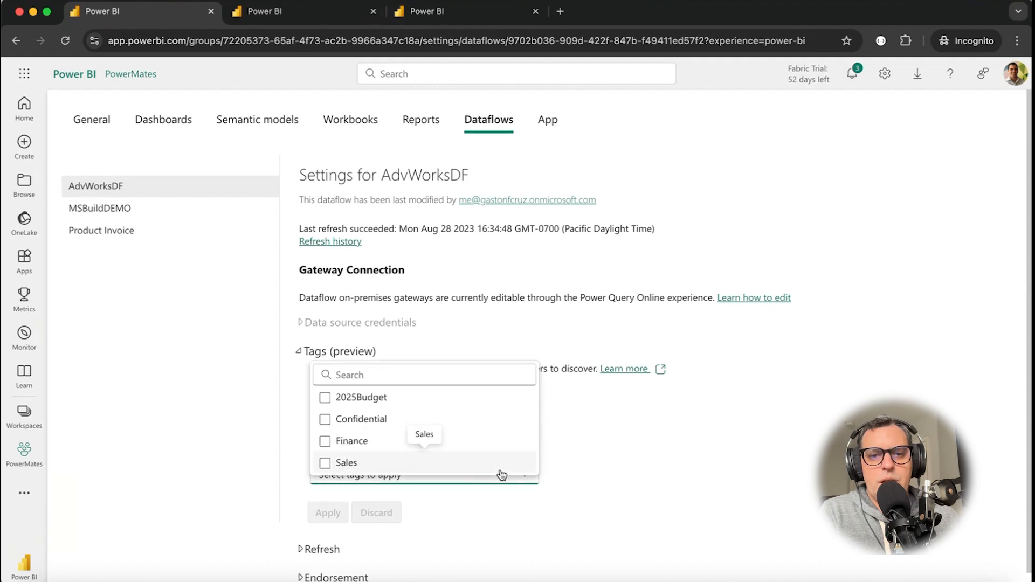
pyautogui.click(325, 443)
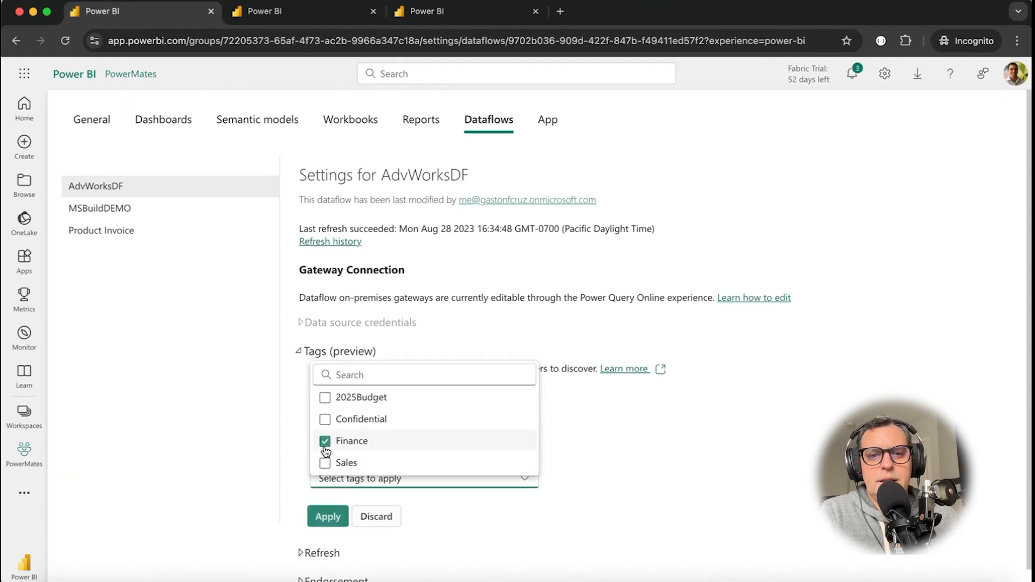
pyautogui.click(325, 517)
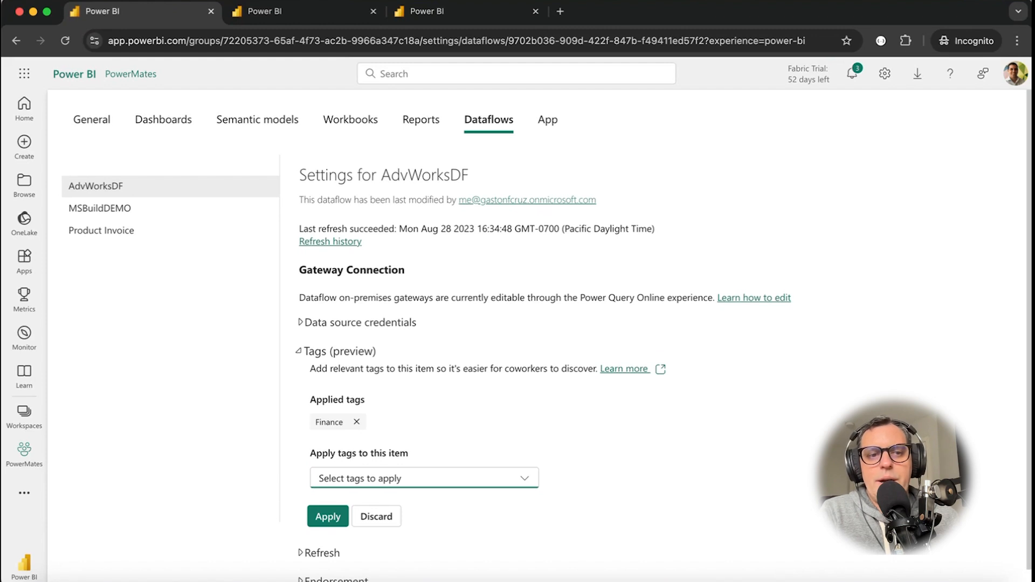
# Return to the PowerMates workspace and filter its item list by the Finance tag.
pyautogui.click(24, 459)
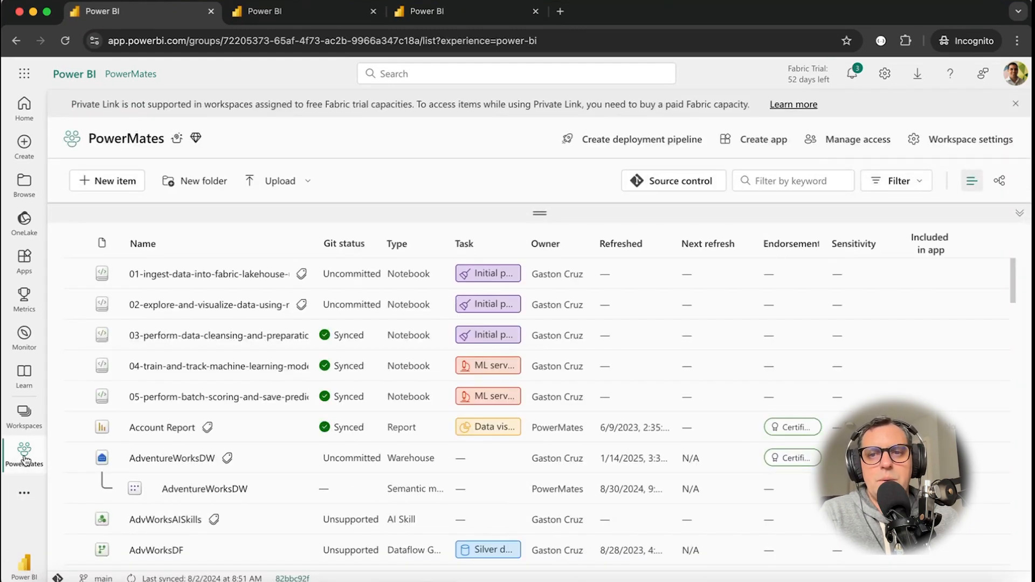
pyautogui.click(913, 191)
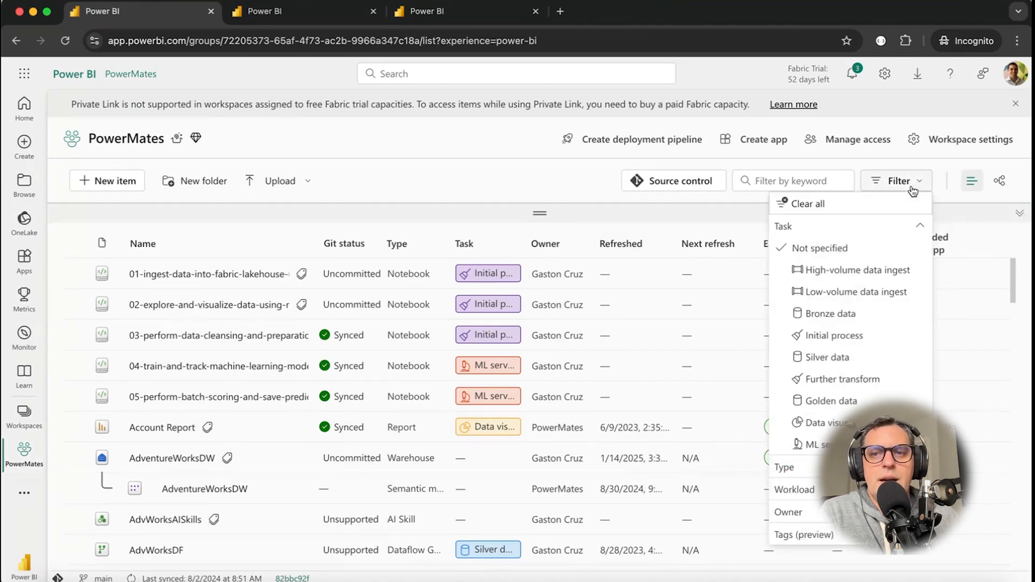
pyautogui.click(920, 226)
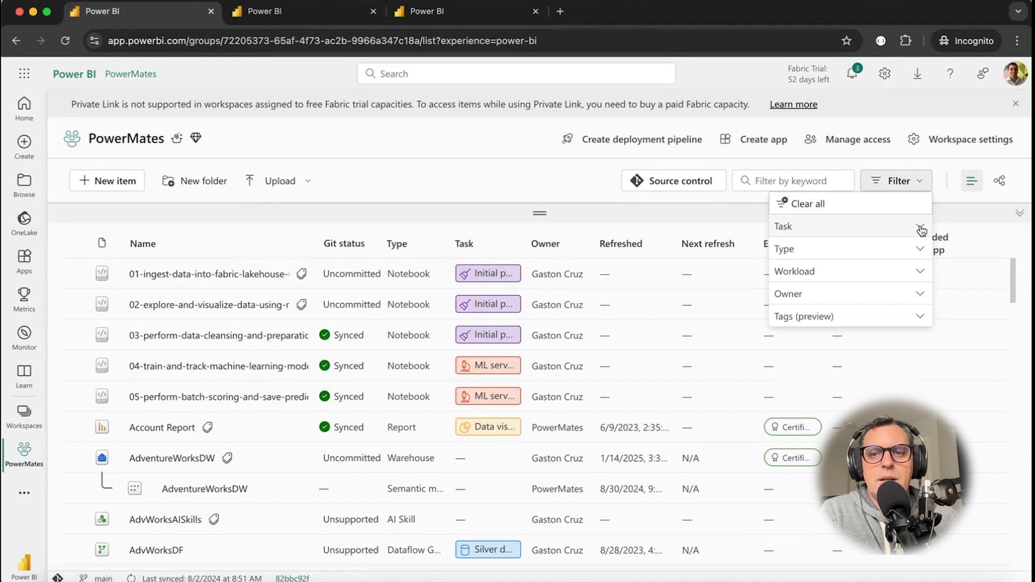
pyautogui.click(805, 323)
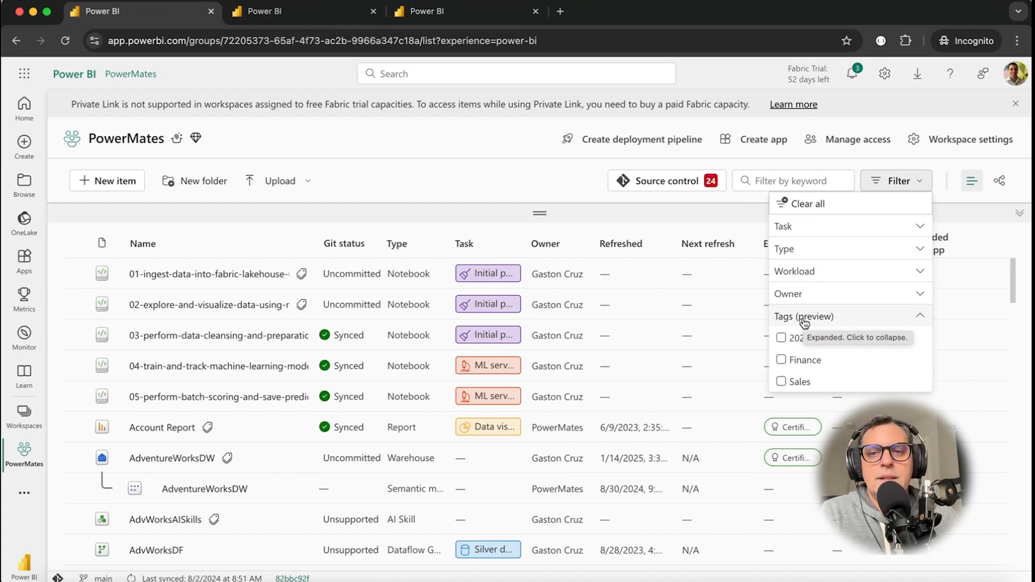
pyautogui.click(781, 360)
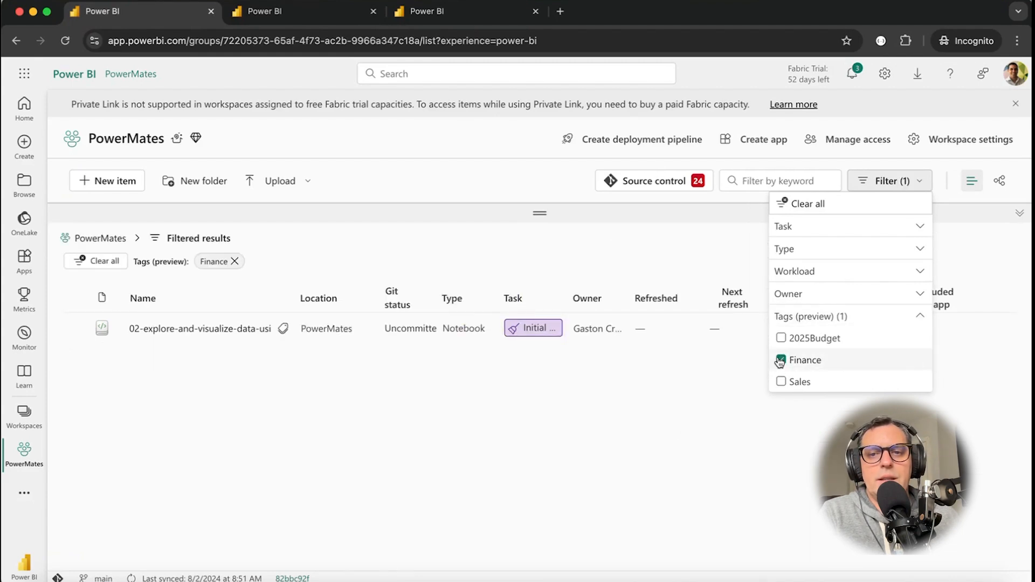
# Switch the workspace's tag filter from Finance to 2025Budget, and finally to Sales only, and close the filter options.
pyautogui.click(781, 360)
pyautogui.click(782, 339)
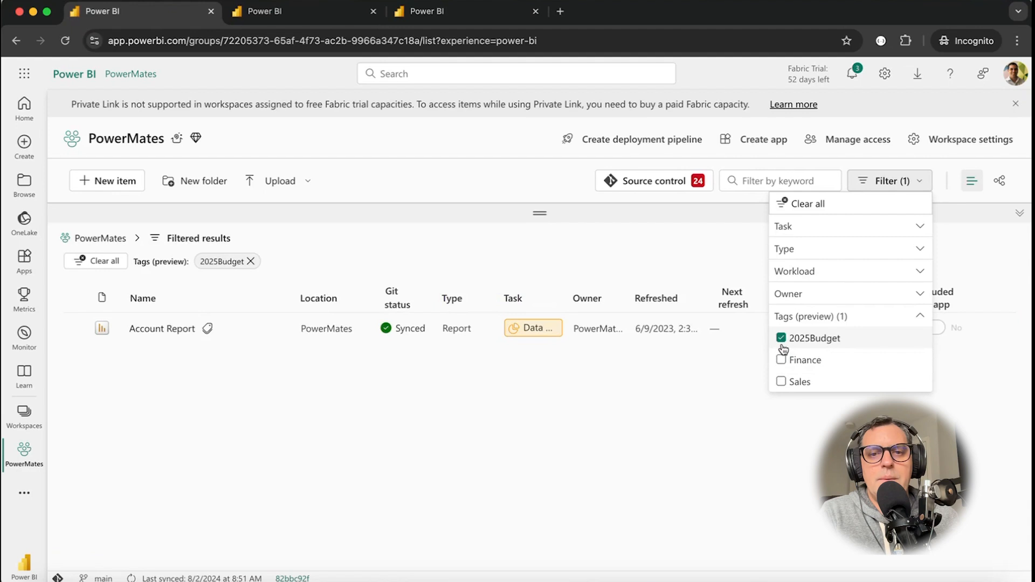
pyautogui.click(781, 338)
pyautogui.click(781, 381)
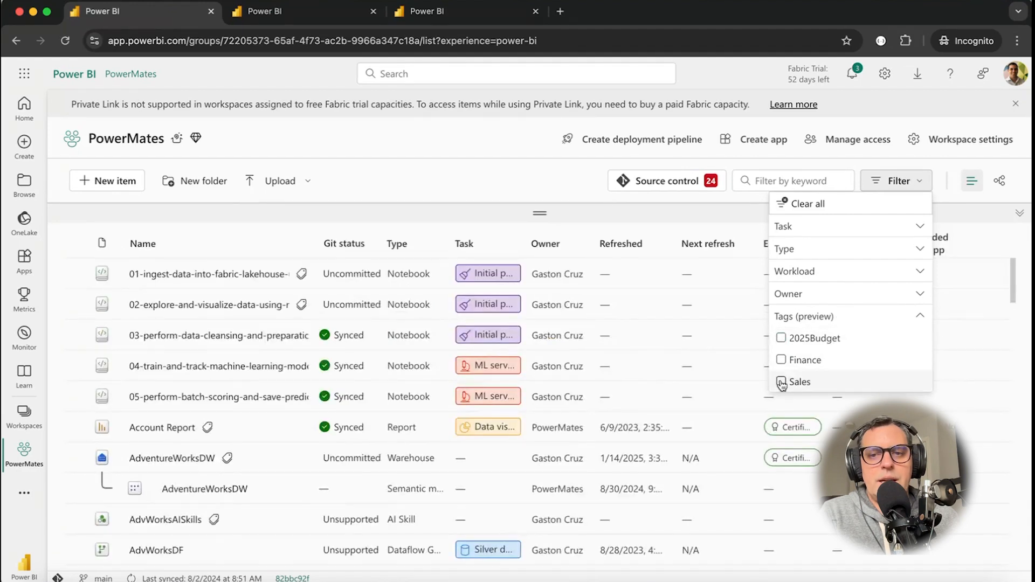
pyautogui.click(660, 231)
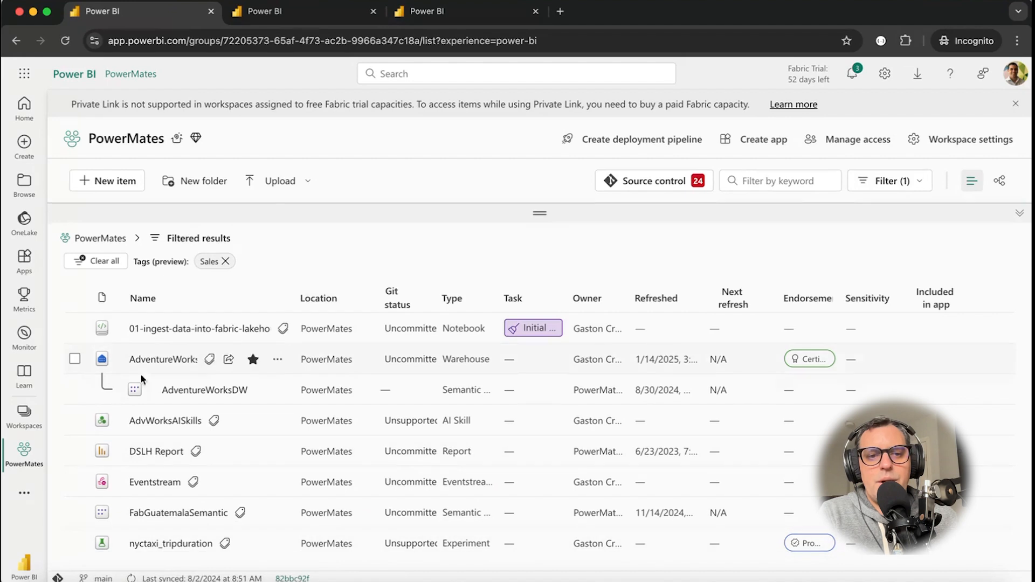